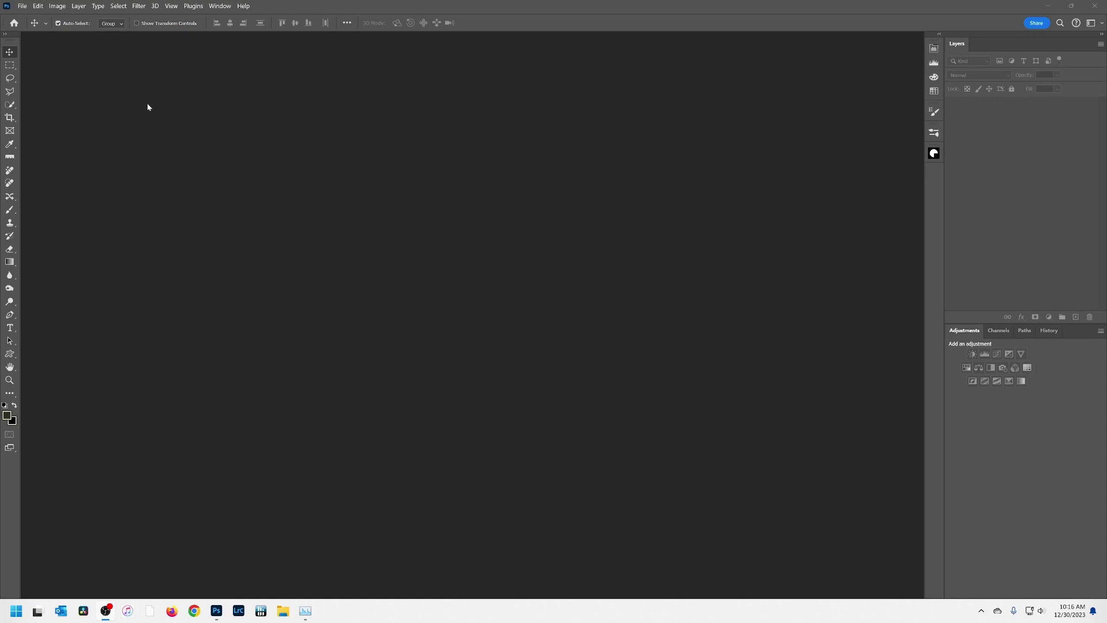
- Bring up the Open dialog from the File menu and let its thumbnails load
left_click(23, 5)
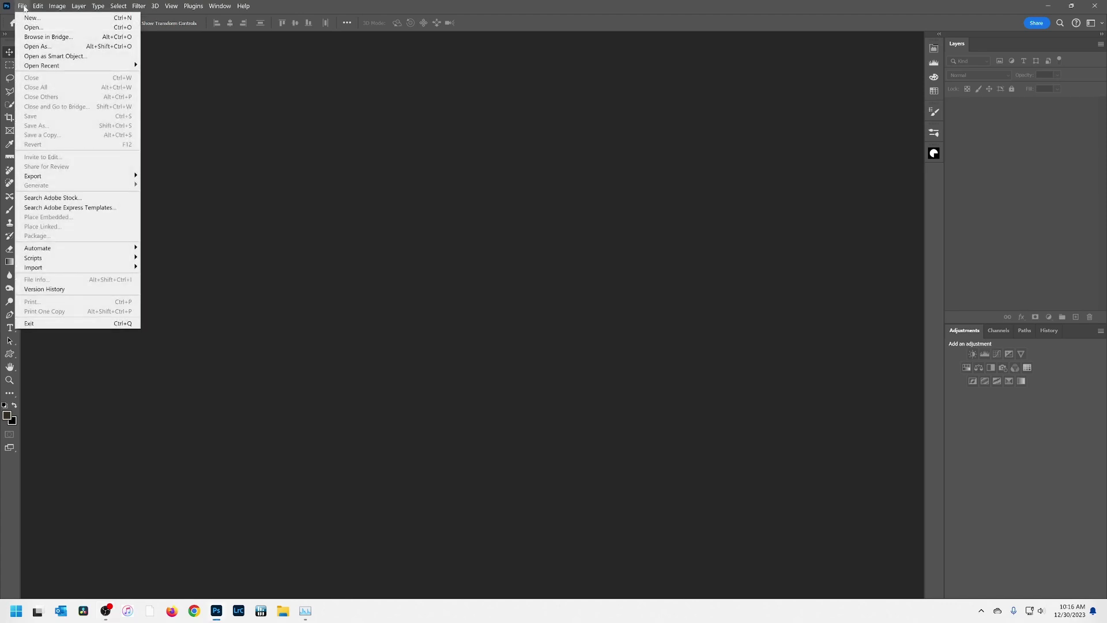
left_click(32, 27)
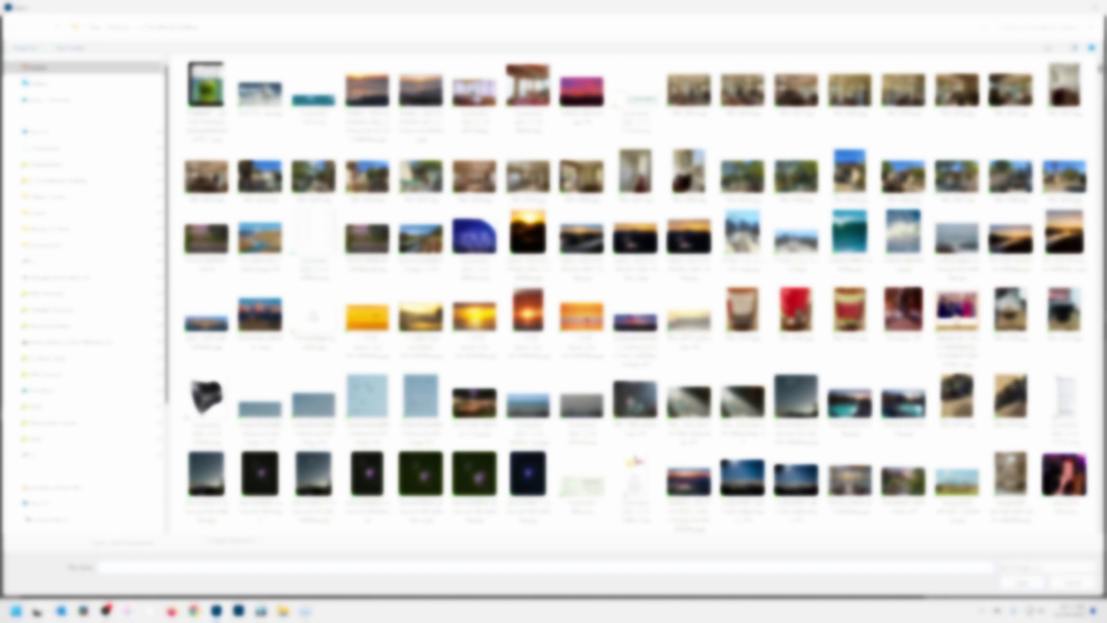
- Cancel the Open dialog, then reopen it from the File menu
left_click(1068, 581)
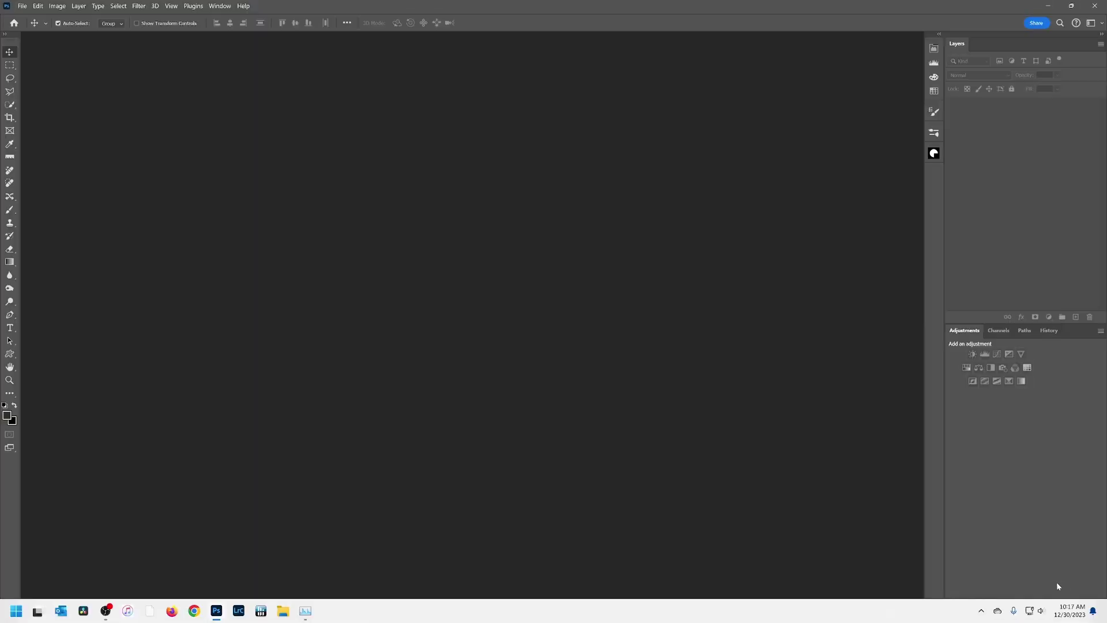
left_click(22, 5)
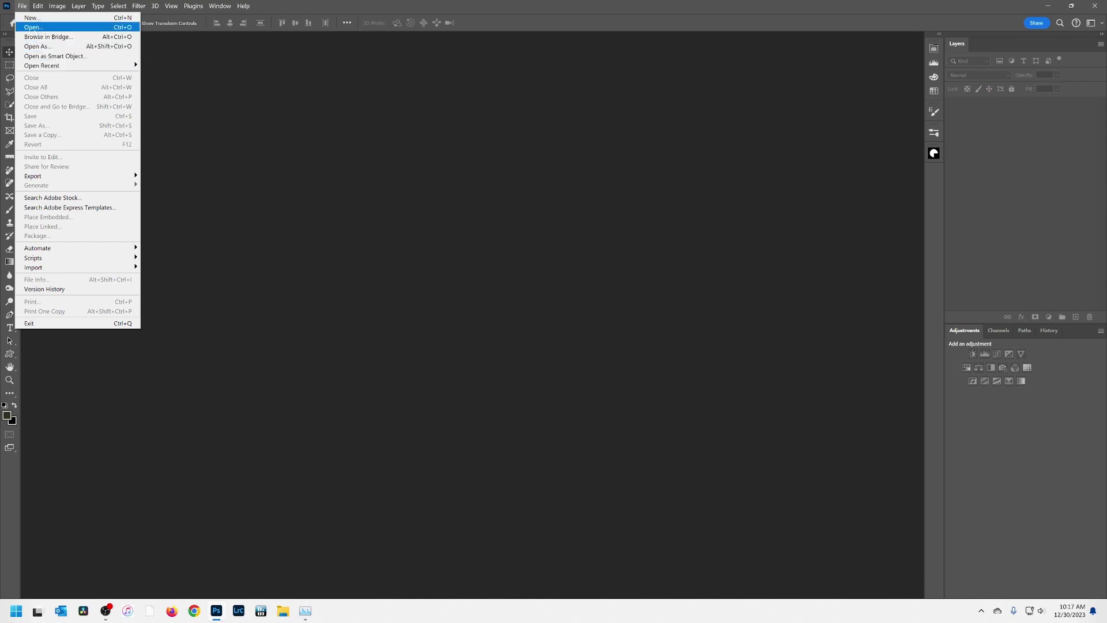
left_click(33, 27)
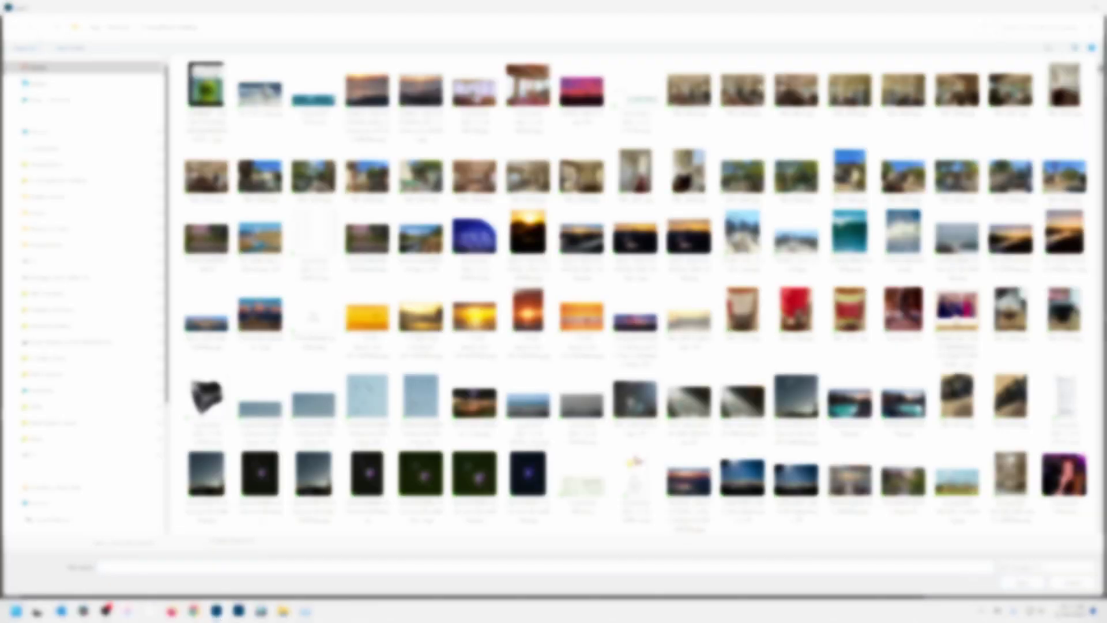